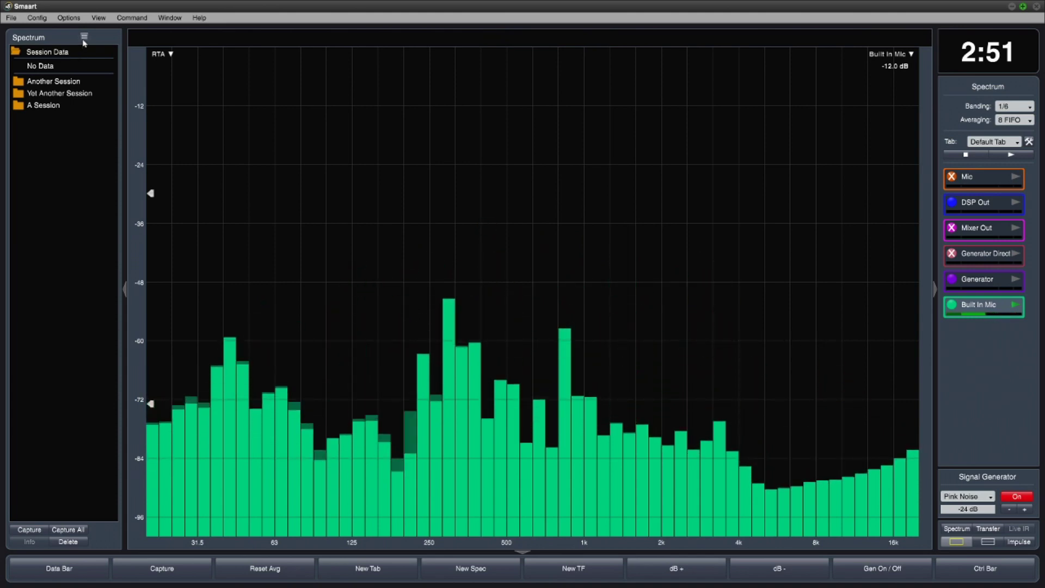
Move Another Session to the top of the data library's session list
{"action": "left_click", "coordinate": [83, 36]}
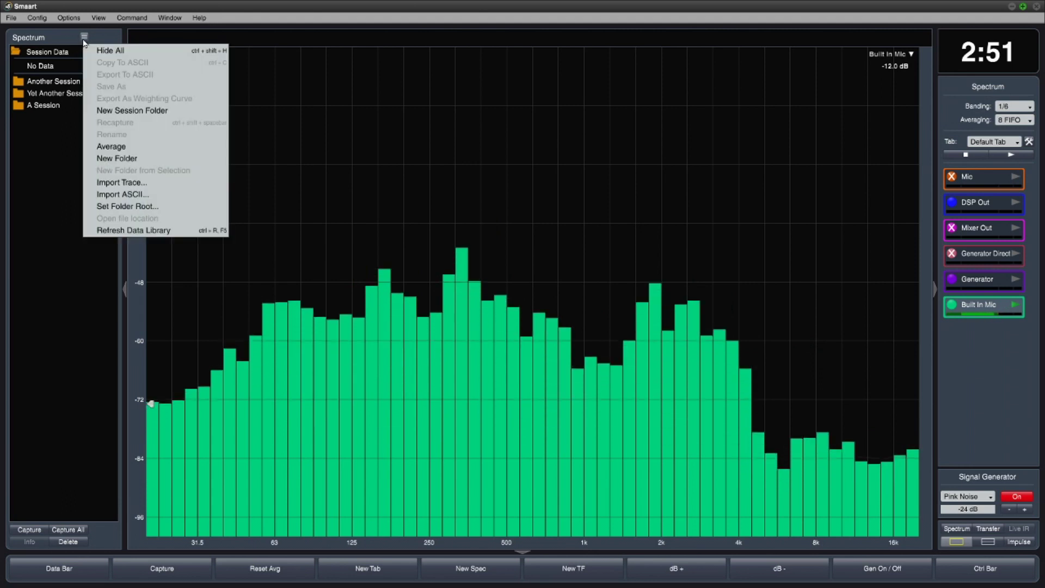
{"action": "left_click", "coordinate": [132, 111]}
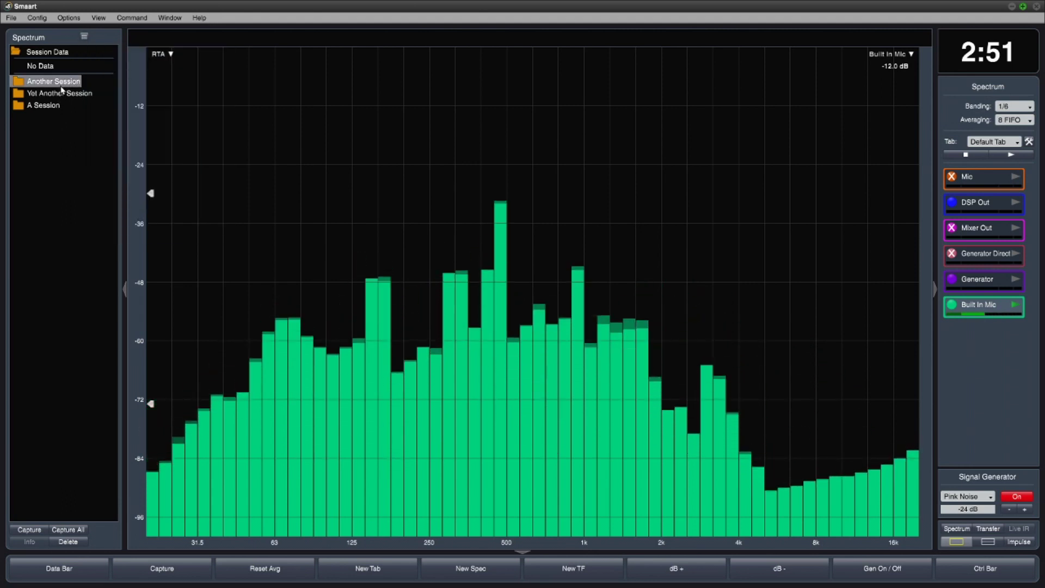
{"action": "left_click_drag", "start_coordinate": [63, 90], "coordinate": [64, 53]}
{"action": "mouse_move", "coordinate": [229, 133]}
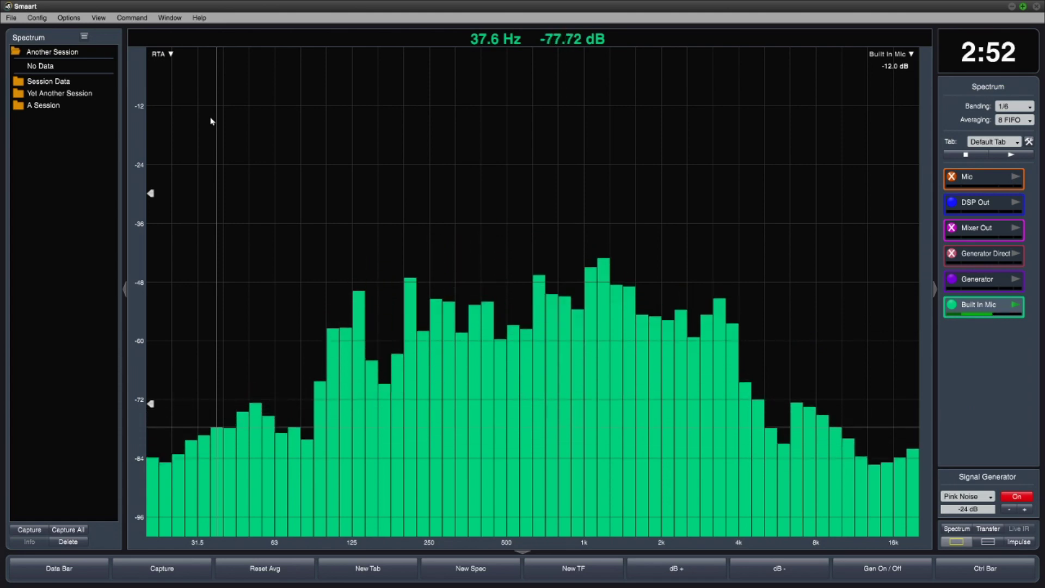
Set the trace folder root to Documents > Smaart v8 > Traces
{"action": "left_click", "coordinate": [85, 37]}
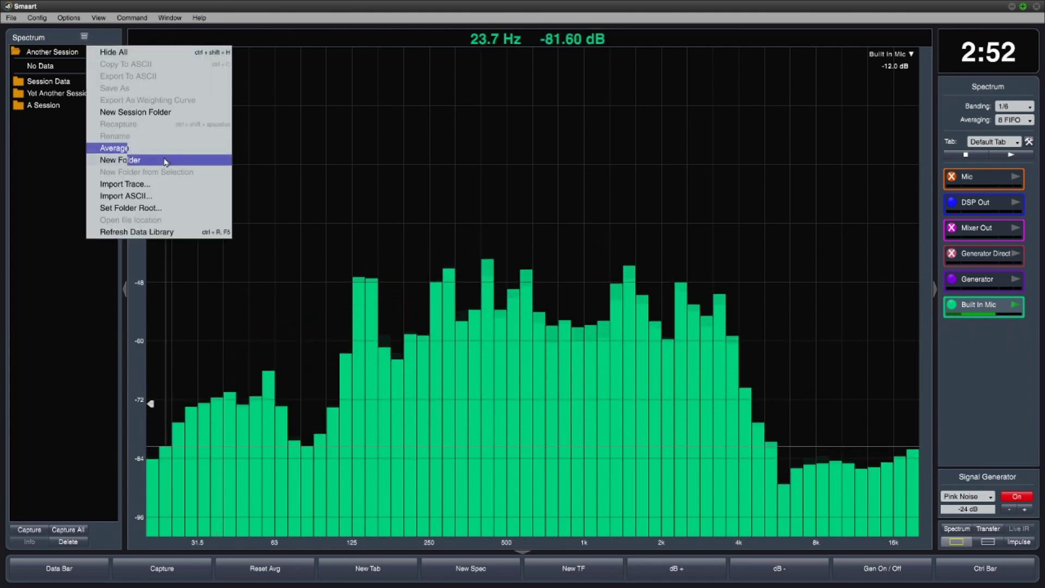
{"action": "left_click", "coordinate": [156, 211]}
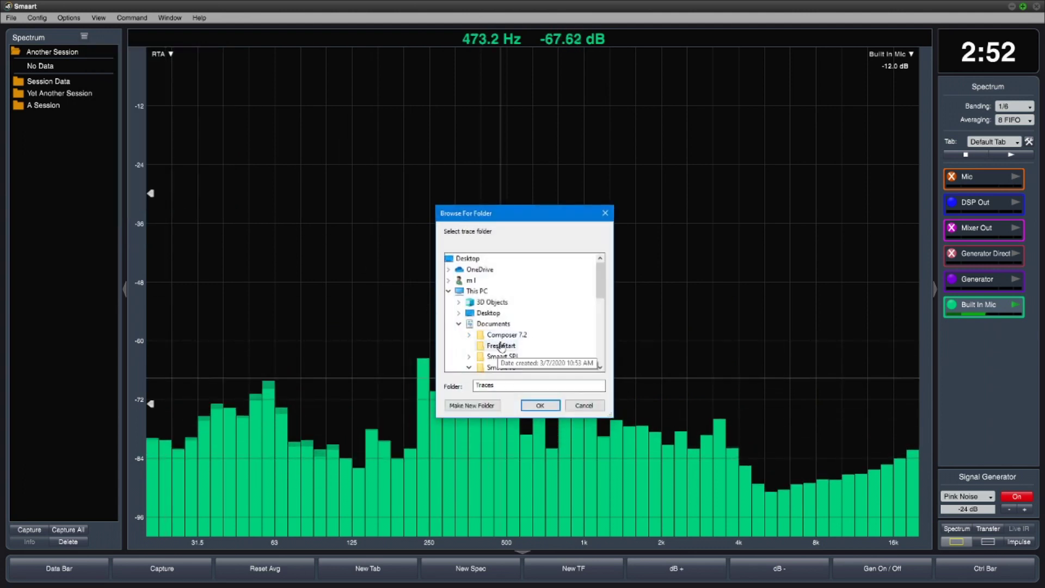
{"action": "scroll", "coordinate": [544, 348], "scroll_direction": "down", "scroll_amount": 4}
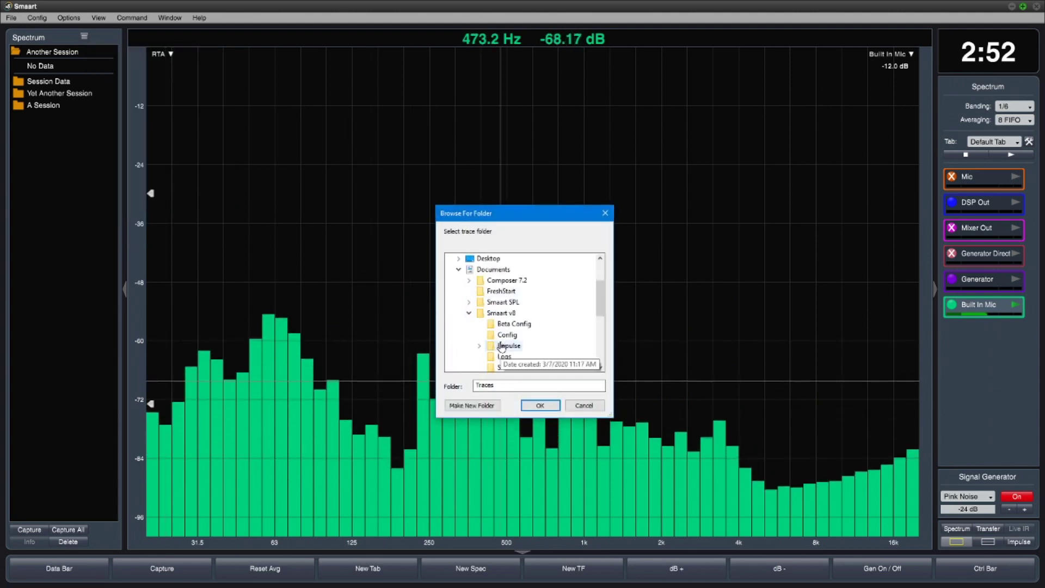
{"action": "left_click", "coordinate": [540, 405]}
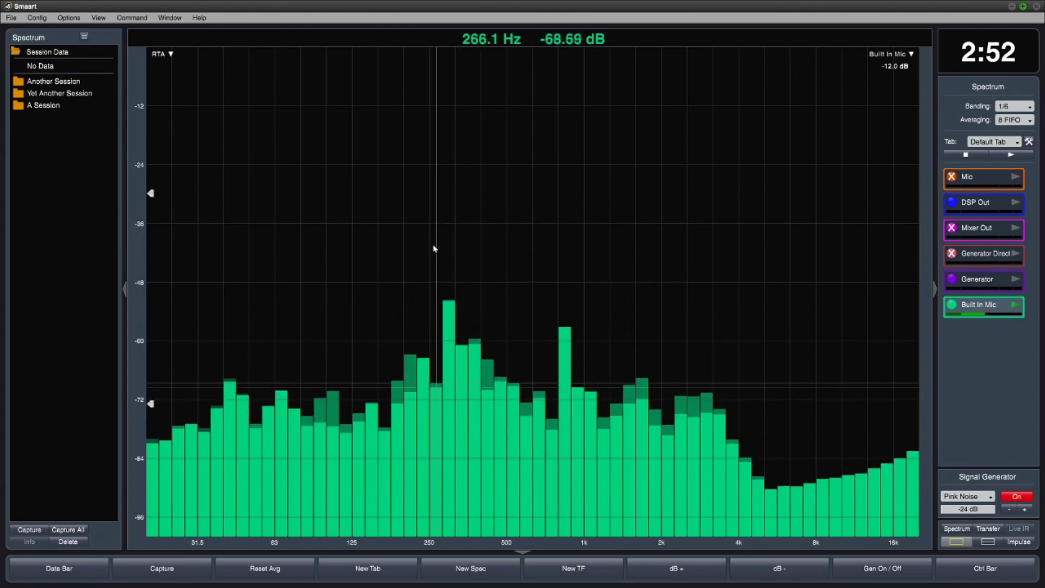
Capture the live mic spectrum as a trace named 'My Measurement'
{"action": "key", "text": "space"}
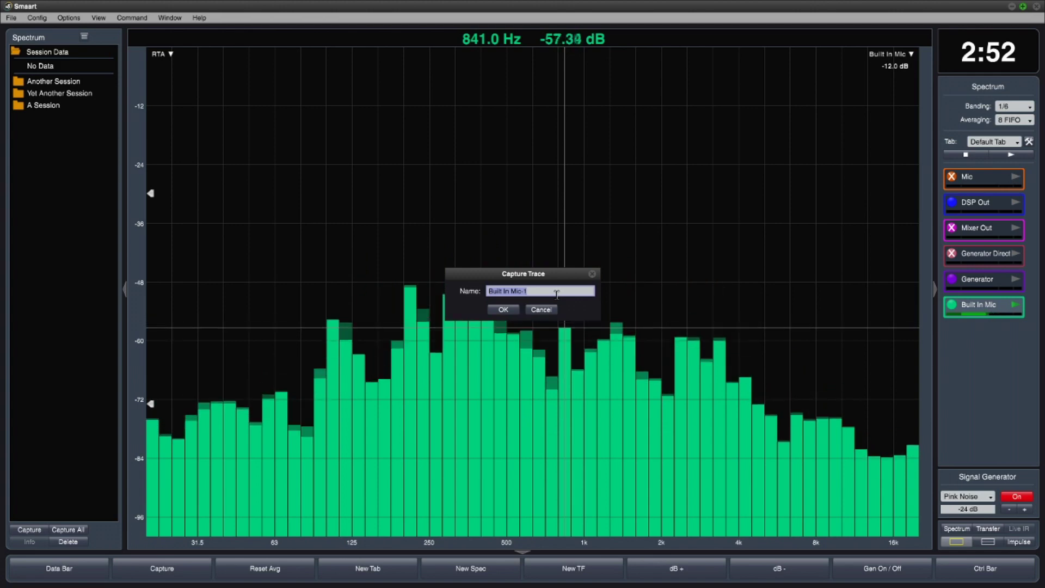
{"action": "type", "text": "My Measurement 1"}
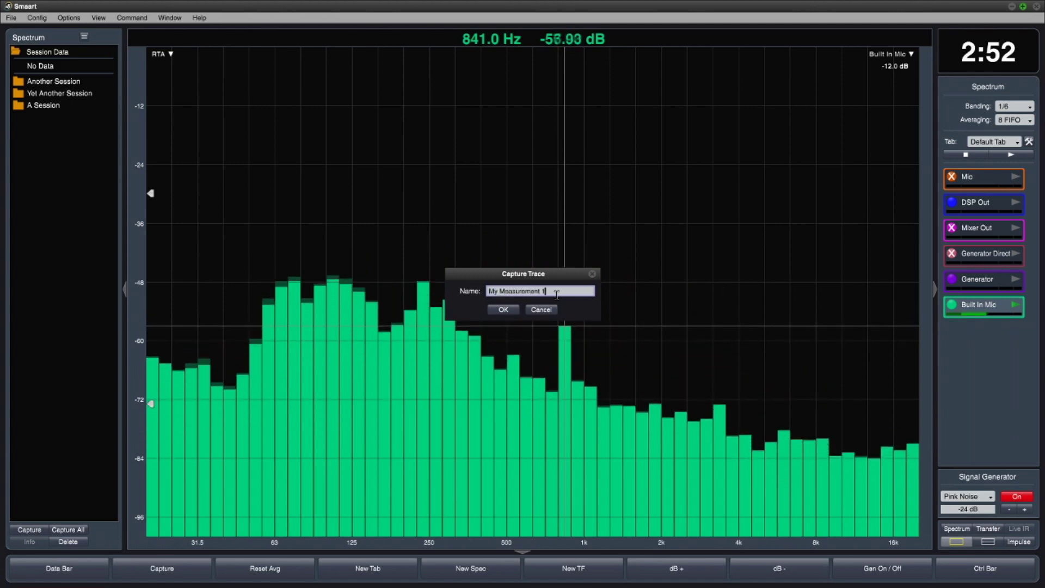
{"action": "key", "text": "Return"}
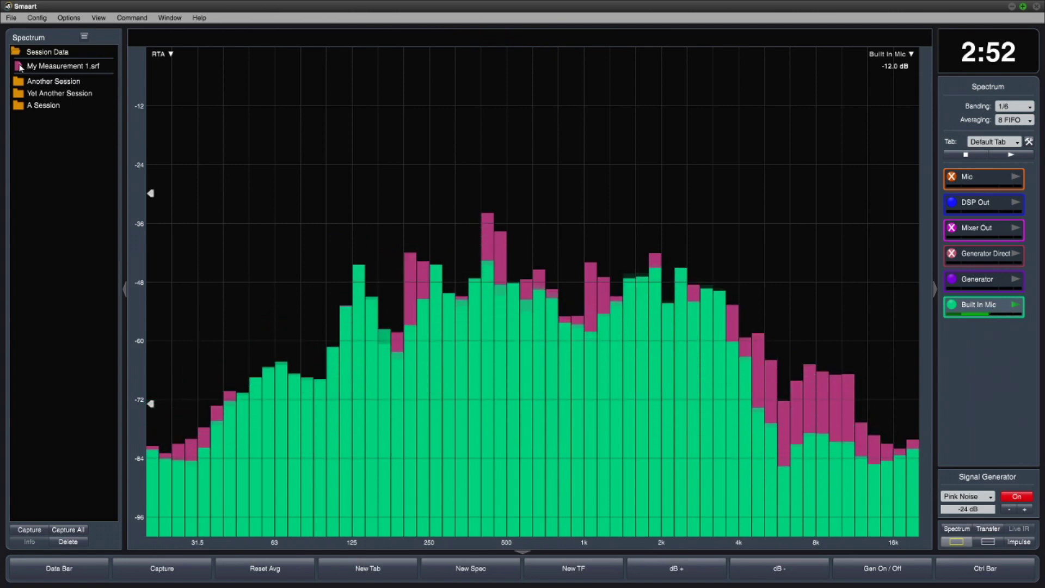
Toggle the My Measurement 1 trace's visibility repeatedly to compare it with the live mic
{"action": "left_click", "coordinate": [19, 66]}
{"action": "left_click", "coordinate": [19, 66]}
{"action": "left_click", "coordinate": [20, 67]}
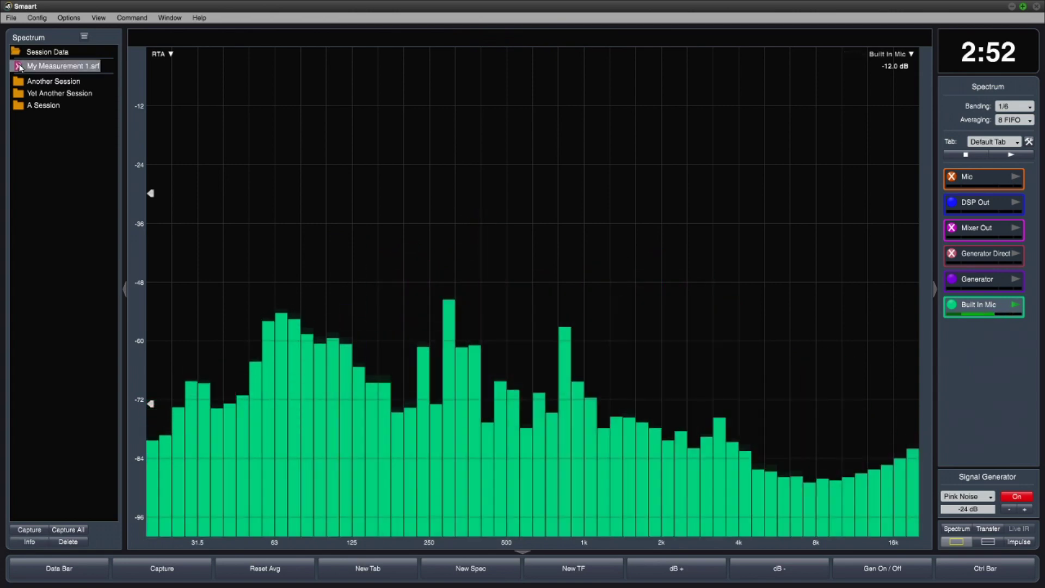
{"action": "left_click", "coordinate": [20, 66]}
{"action": "left_click", "coordinate": [19, 66]}
{"action": "left_click", "coordinate": [19, 66]}
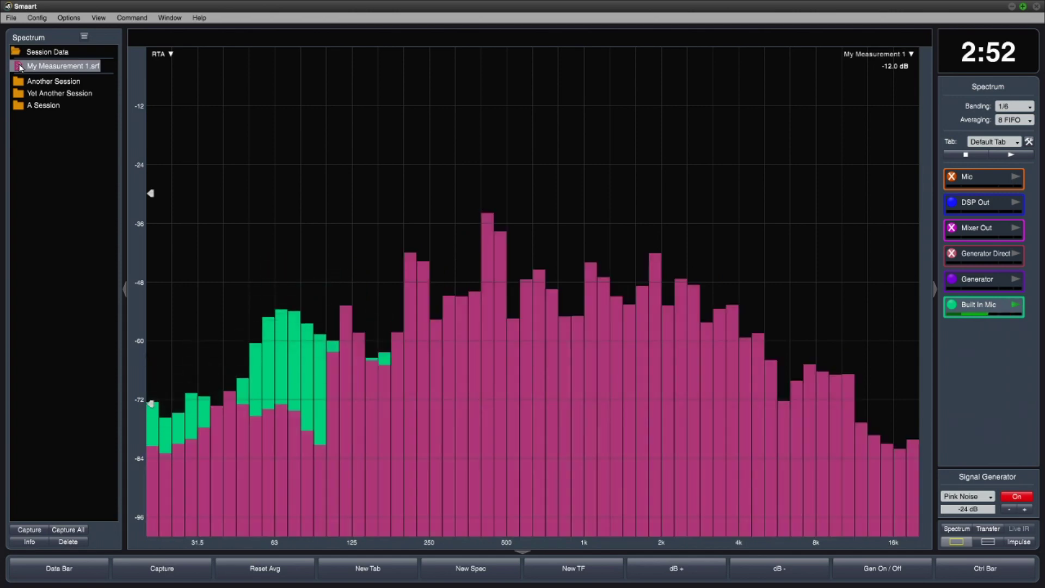
Reorder the traces in the plot legend so the live mic trace is in front
{"action": "left_click", "coordinate": [904, 55]}
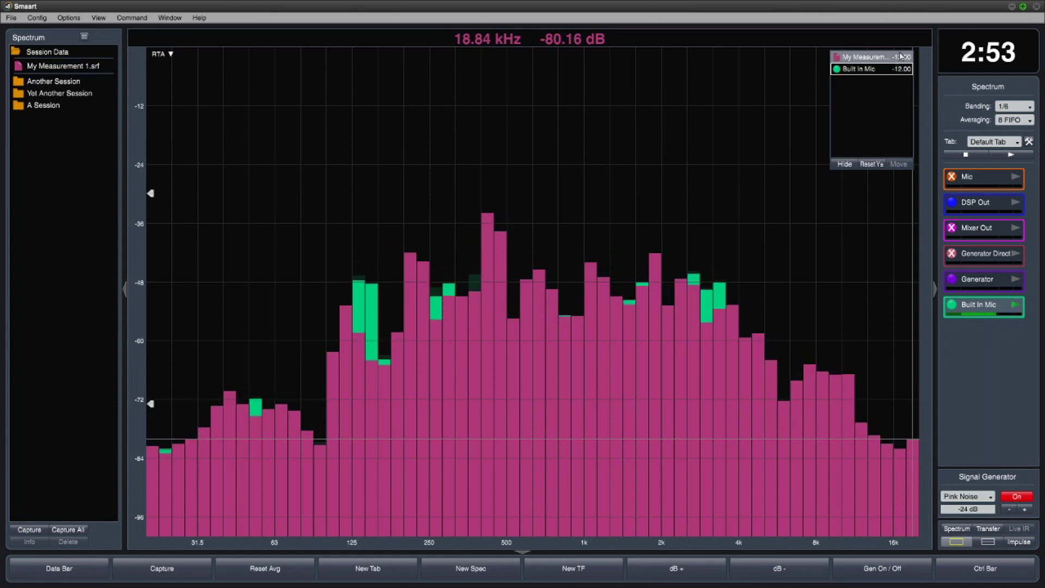
{"action": "left_click", "coordinate": [883, 71]}
{"action": "left_click", "coordinate": [883, 71]}
{"action": "left_click", "coordinate": [883, 71]}
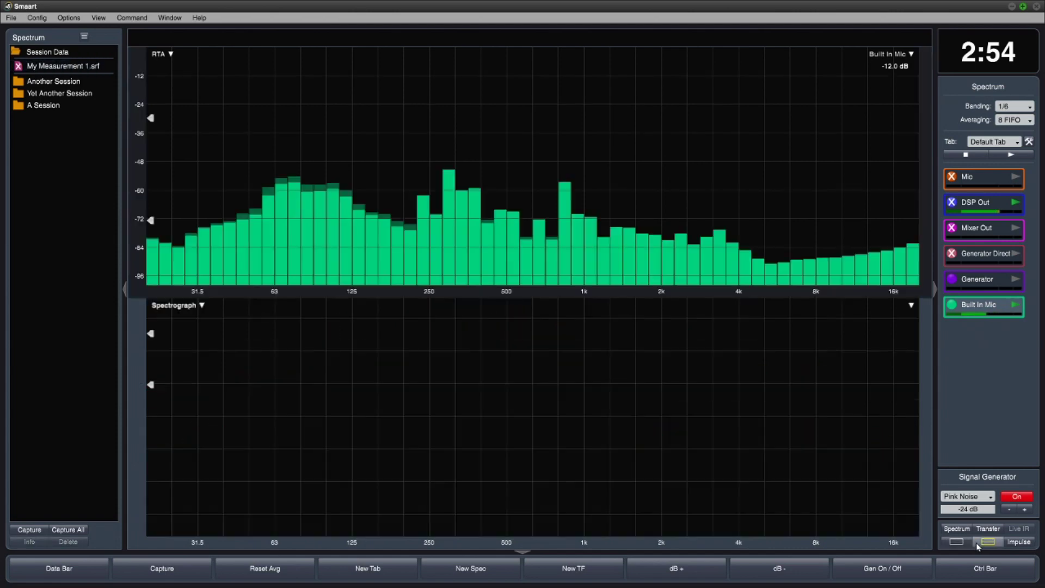
Split into two panes, make the lower pane an RTA, and show DSP Out there
{"action": "key", "text": "2"}
{"action": "left_click", "coordinate": [185, 306]}
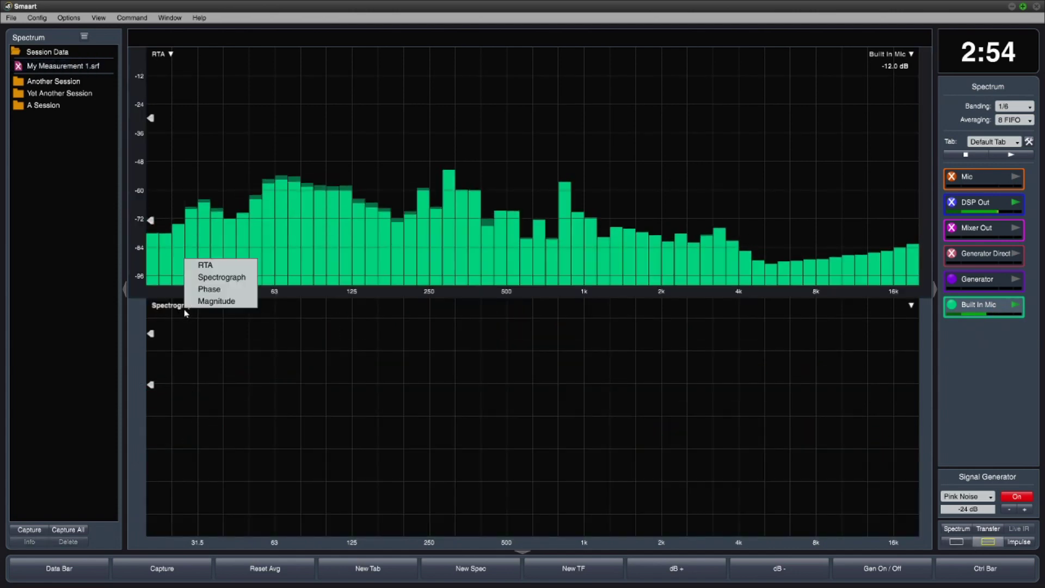
{"action": "left_click", "coordinate": [198, 263]}
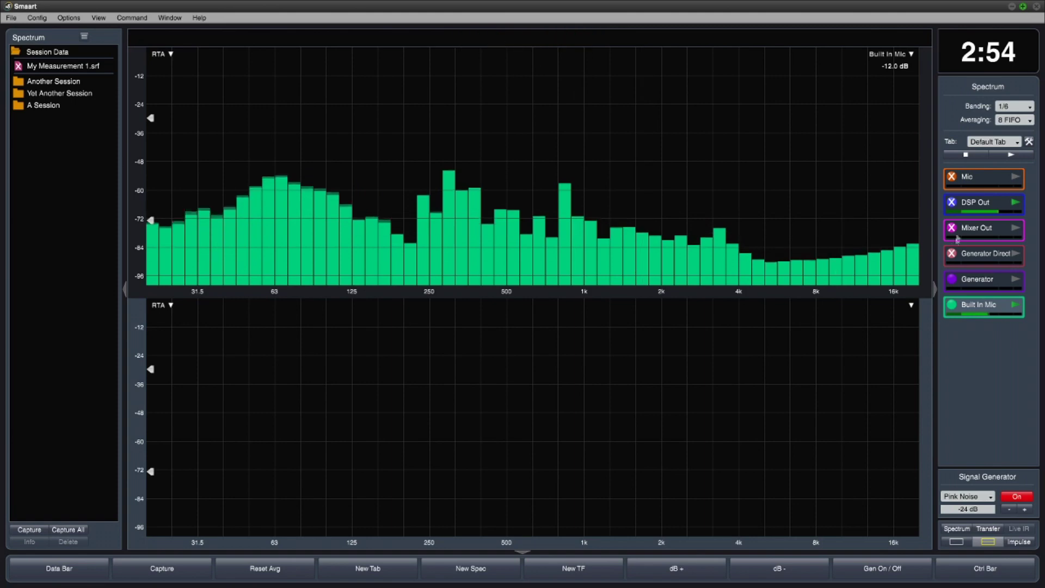
{"action": "left_click", "coordinate": [956, 203]}
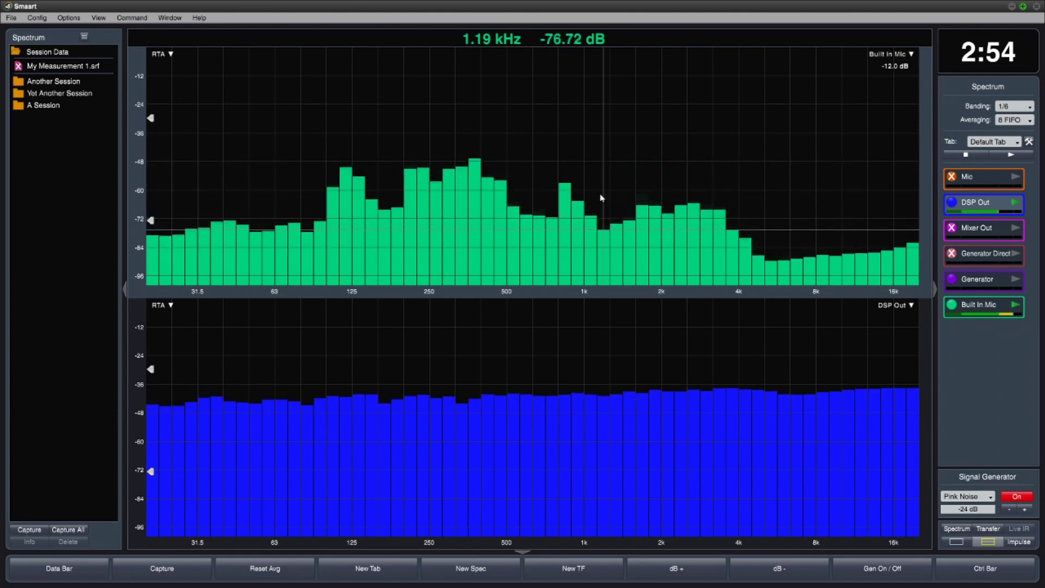
Capture the live mic as Built In Mic-1 and overlay it on the top plot
{"action": "key", "text": "space"}
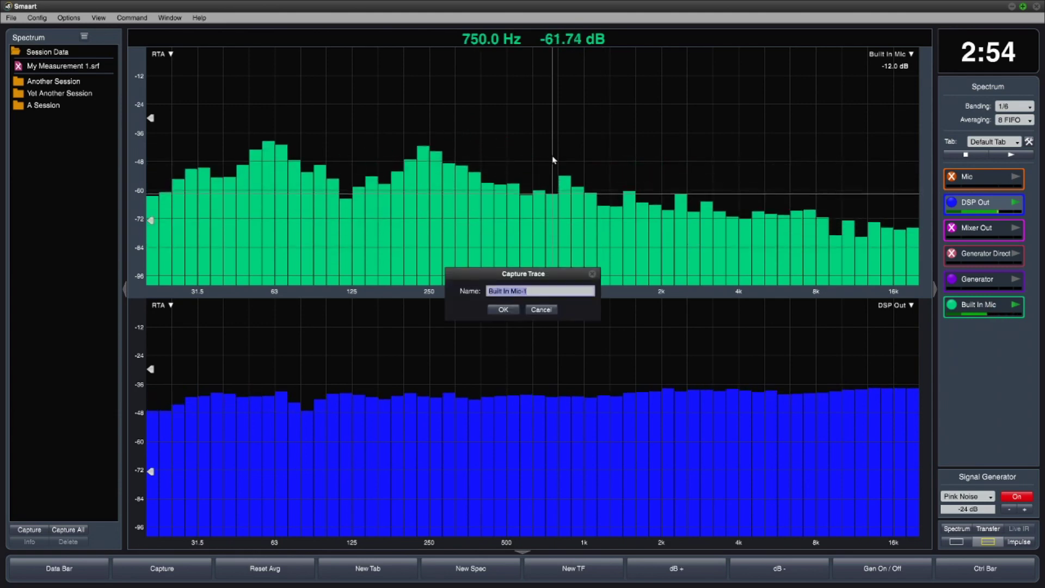
{"action": "key", "text": "Return"}
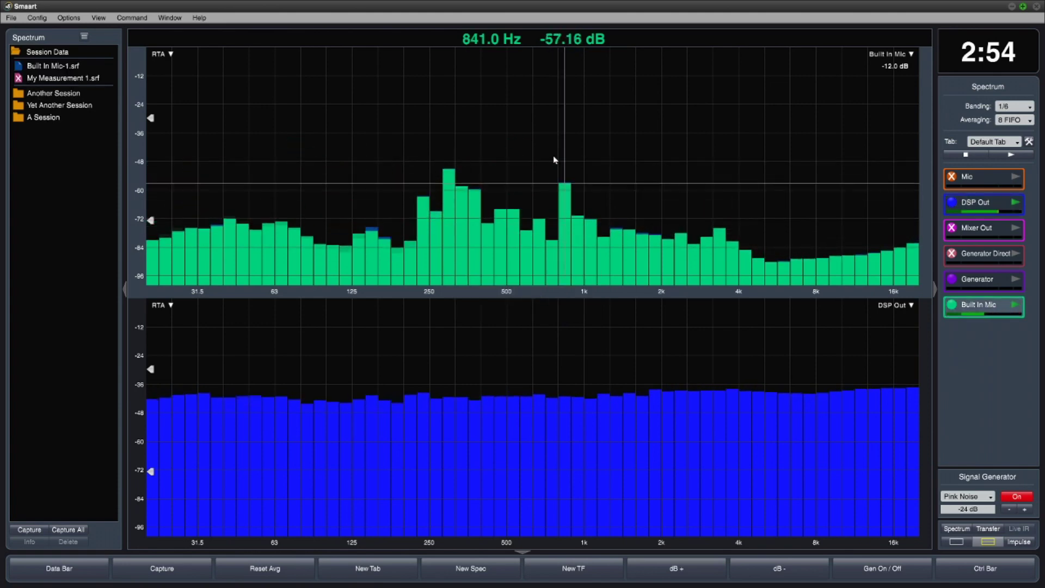
{"action": "left_click", "coordinate": [870, 55]}
{"action": "left_click", "coordinate": [848, 70]}
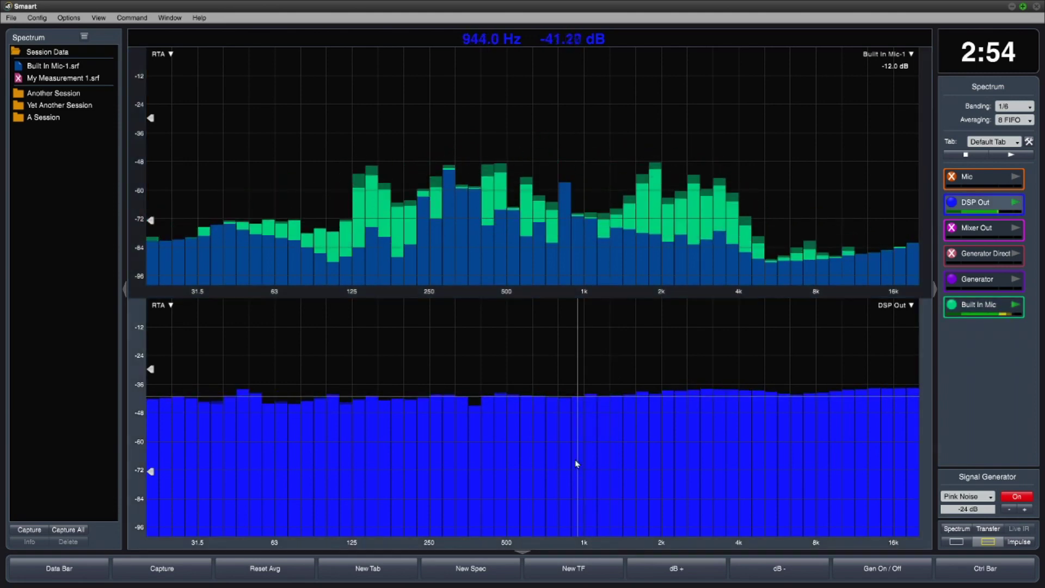
Capture DSP Out as 'DSP Out Flat', show it below, then hide both captures
{"action": "key", "text": "space"}
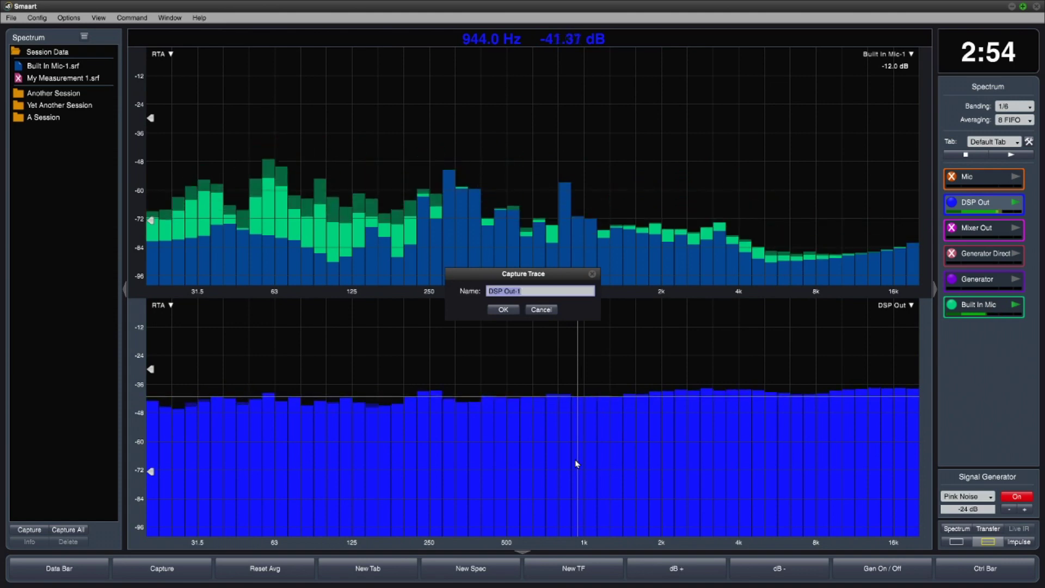
{"action": "type", "text": "DSP Out Fl"}
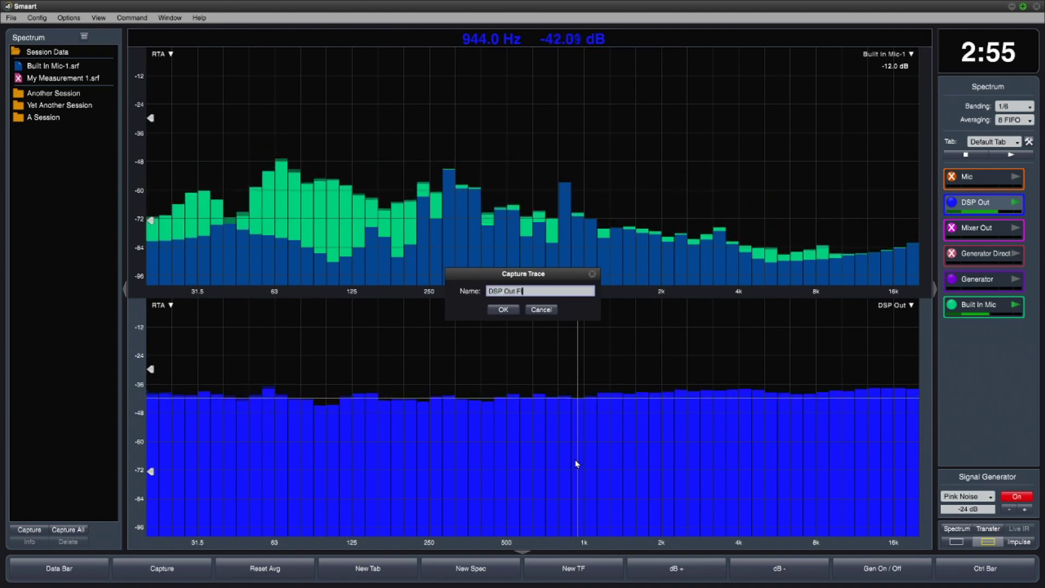
{"action": "type", "text": "at"}
{"action": "key", "text": "Return"}
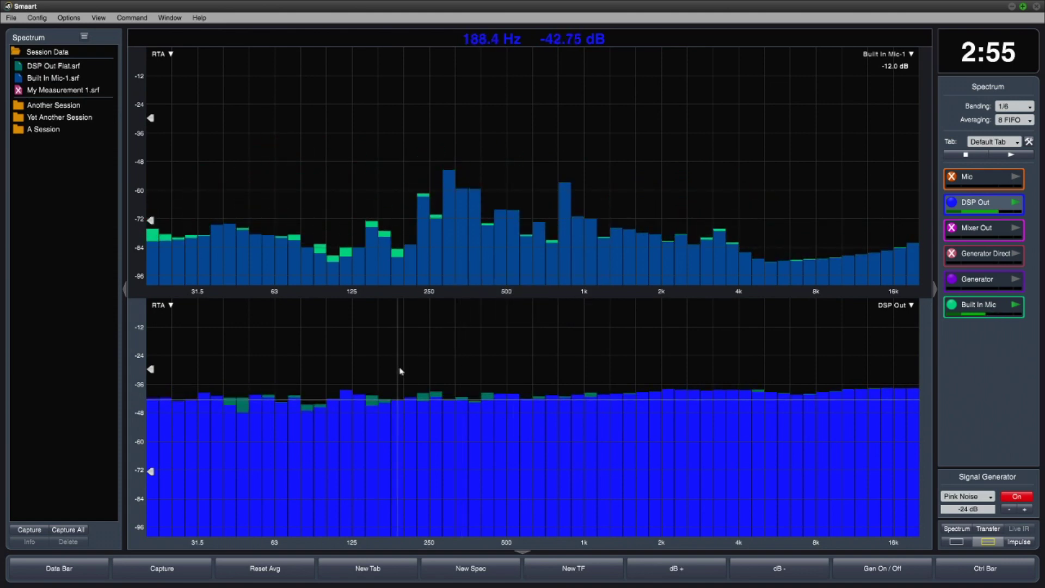
{"action": "left_click", "coordinate": [911, 306]}
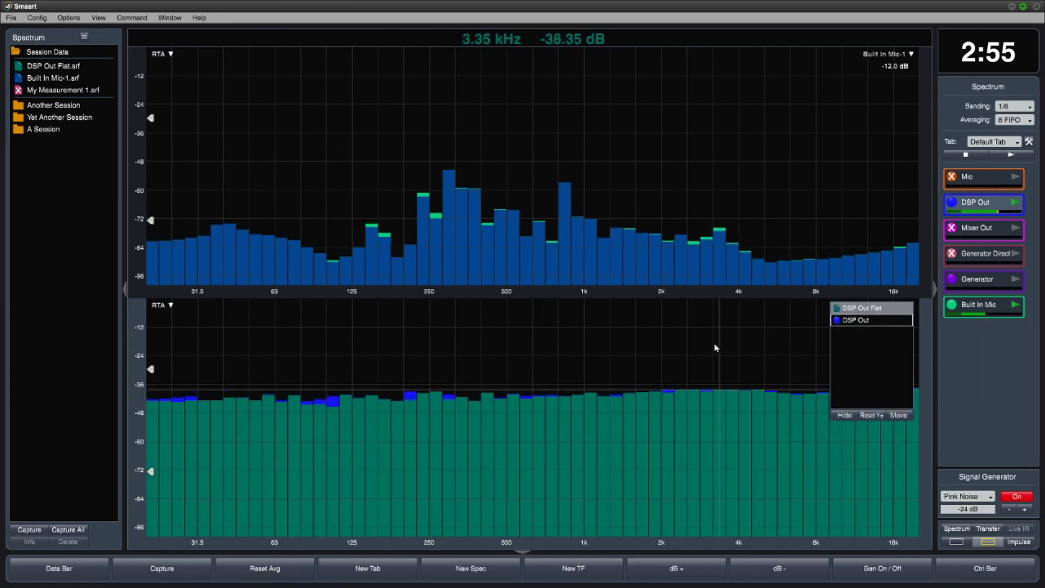
{"action": "left_click", "coordinate": [18, 78]}
{"action": "left_click", "coordinate": [18, 65]}
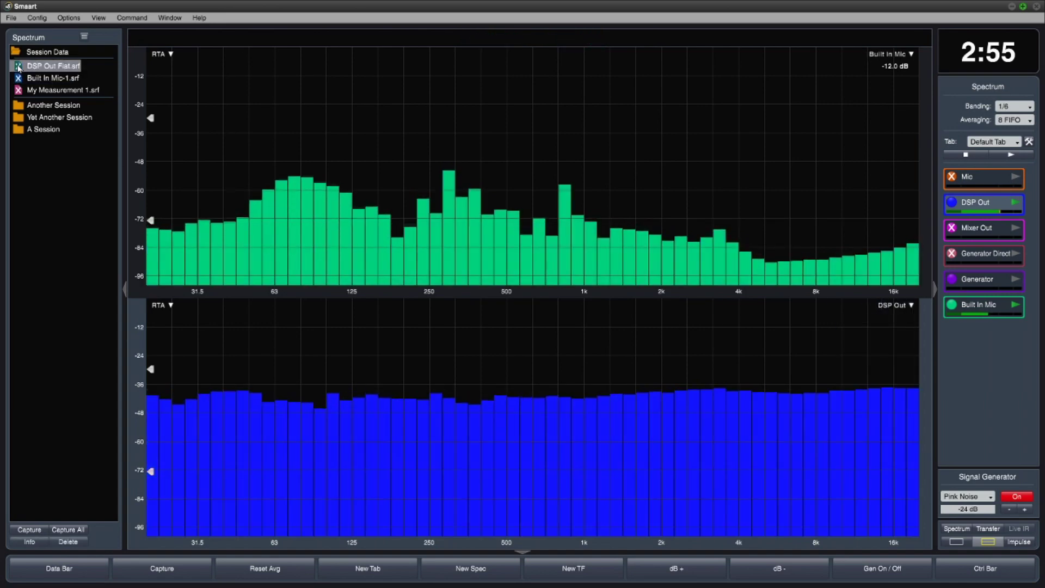
Capture both live traces into group 'Both!', stop all measurements, and show both captures
{"action": "left_click", "coordinate": [70, 532]}
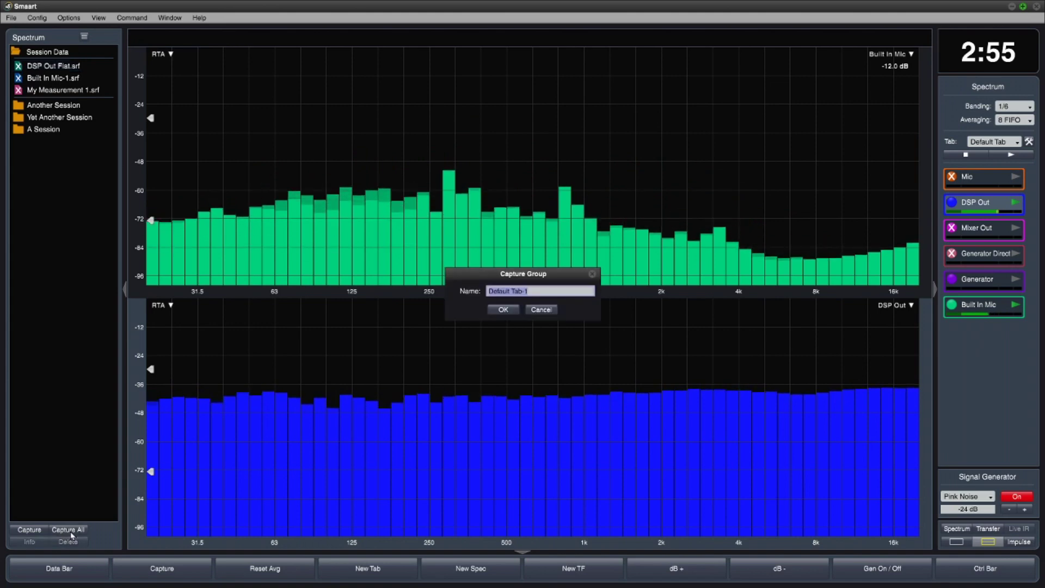
{"action": "key", "text": "Return"}
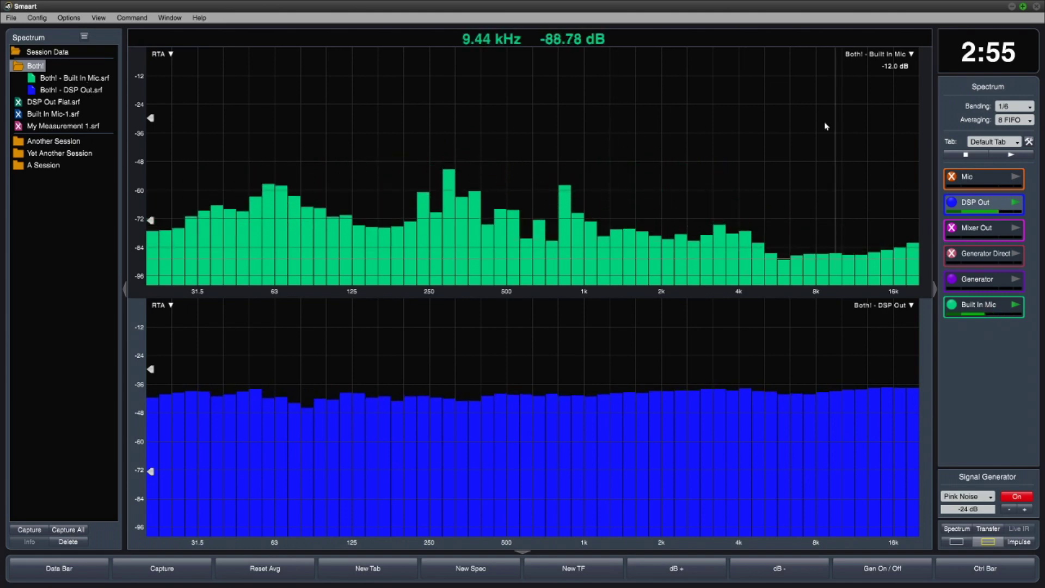
{"action": "key", "text": "alt+s"}
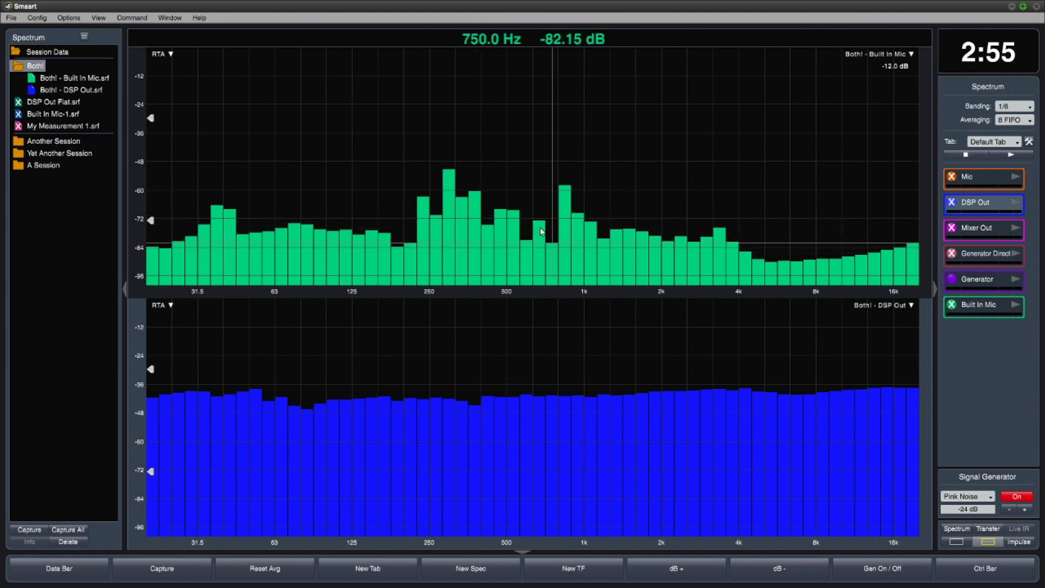
{"action": "left_click", "coordinate": [30, 80]}
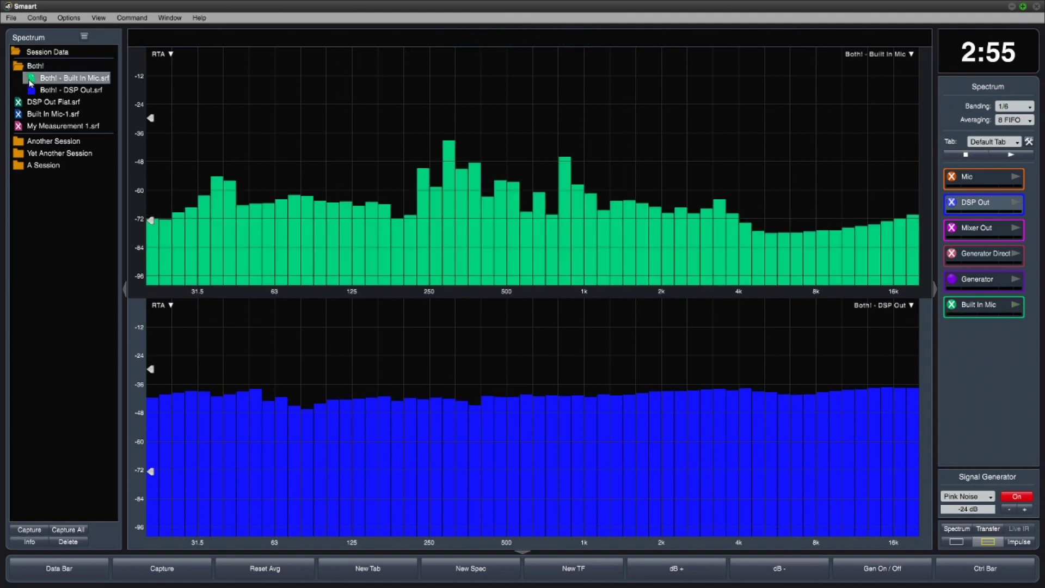
{"action": "left_click", "coordinate": [32, 92]}
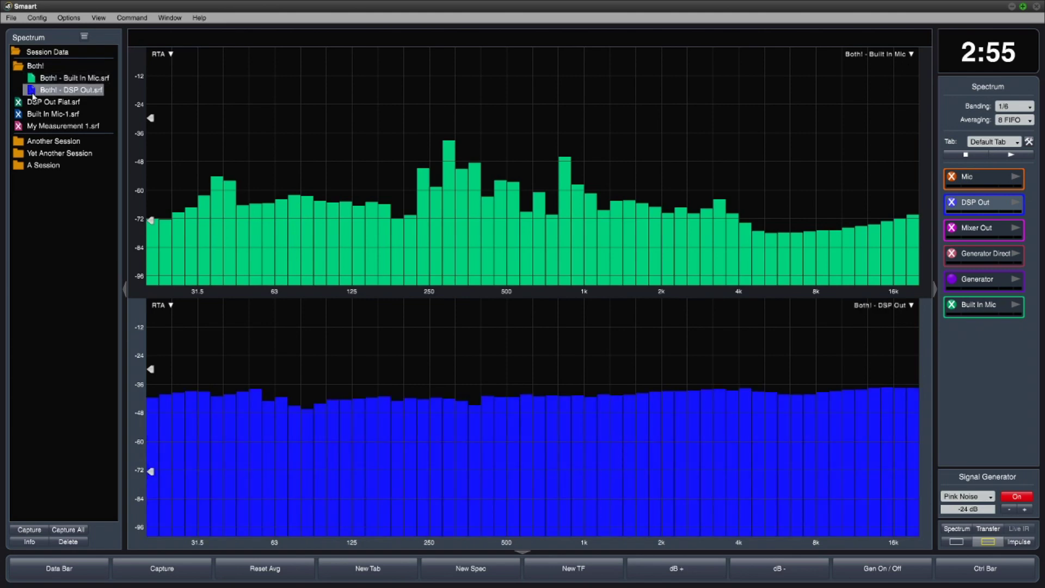
Open Trace Info for Both! - DSP Out and review its FFT 16k, 48000 Hz details
{"action": "right_click", "coordinate": [50, 96]}
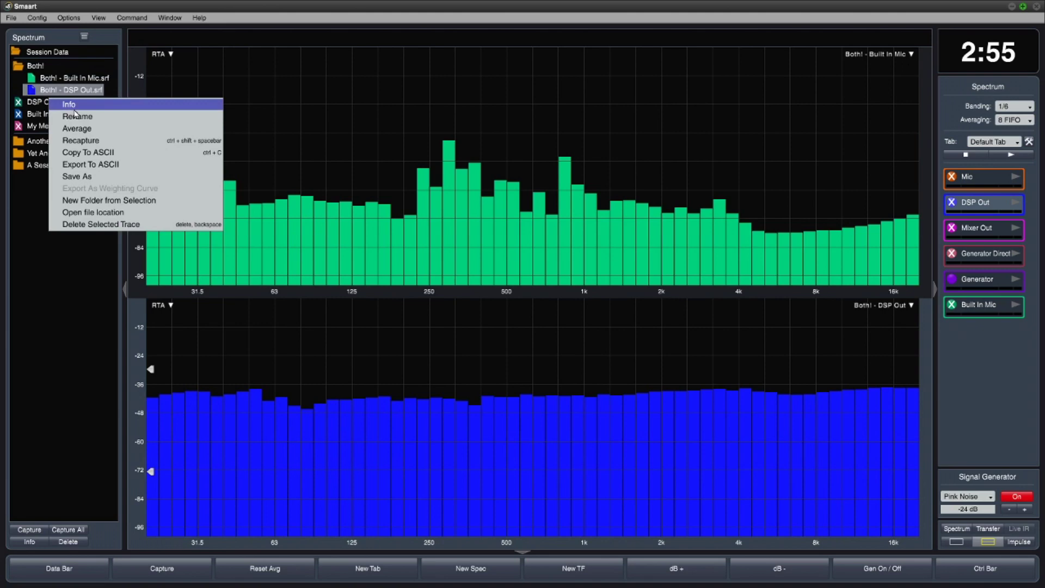
{"action": "left_click", "coordinate": [76, 407]}
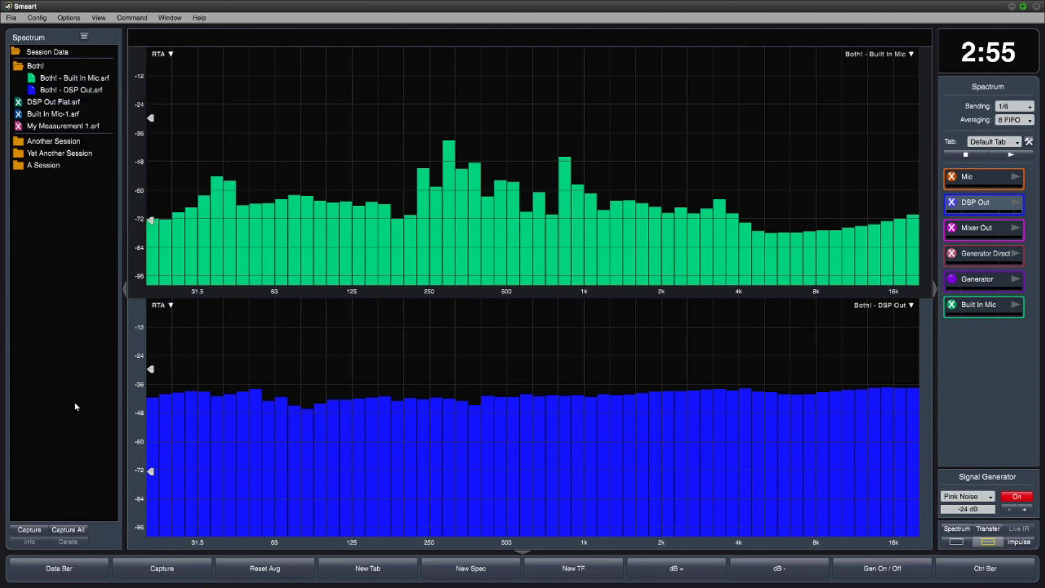
{"action": "left_click", "coordinate": [60, 91]}
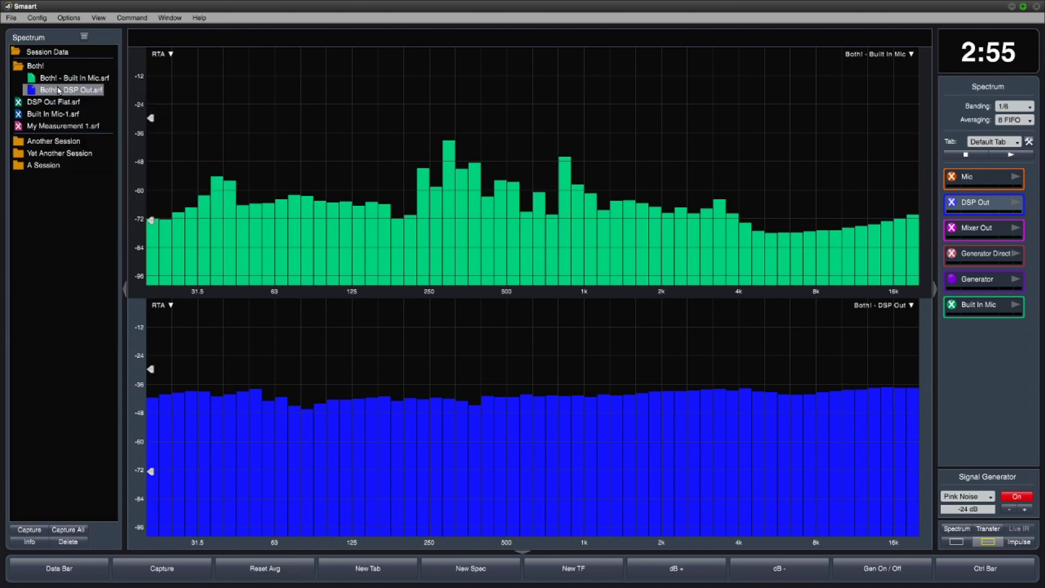
{"action": "left_click", "coordinate": [30, 541]}
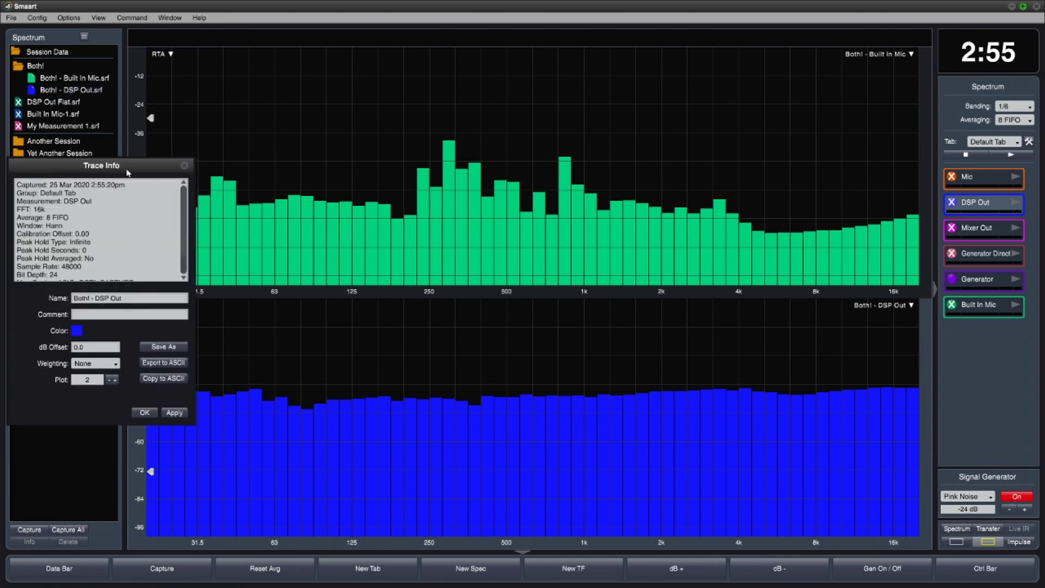
{"action": "left_click_drag", "start_coordinate": [128, 172], "coordinate": [329, 155]}
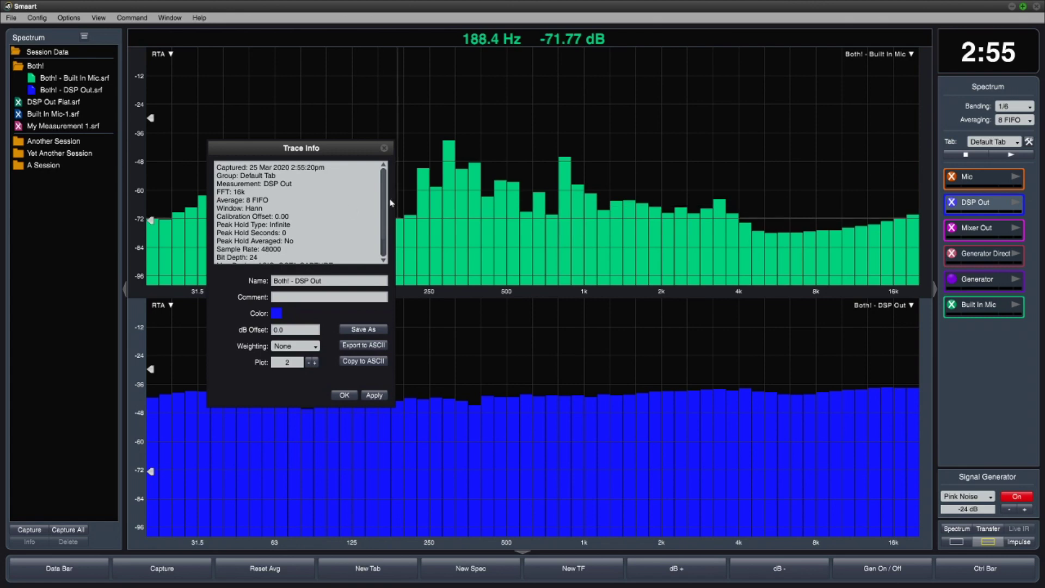
{"action": "left_click_drag", "start_coordinate": [386, 205], "coordinate": [386, 221]}
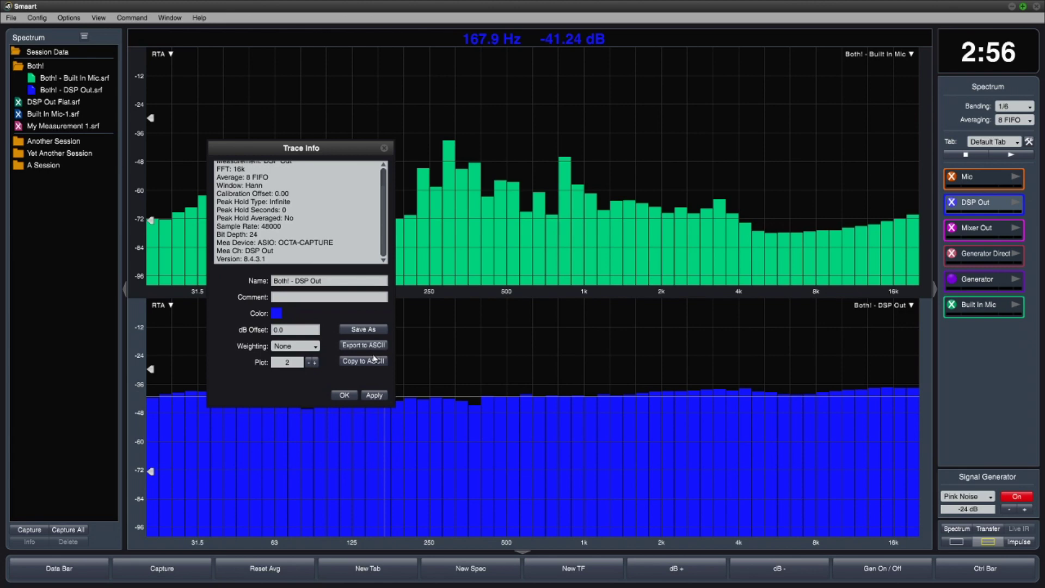
Close Trace Info, switch to one large plot, and set RTA banding to 1/3 octave
{"action": "left_click", "coordinate": [345, 395]}
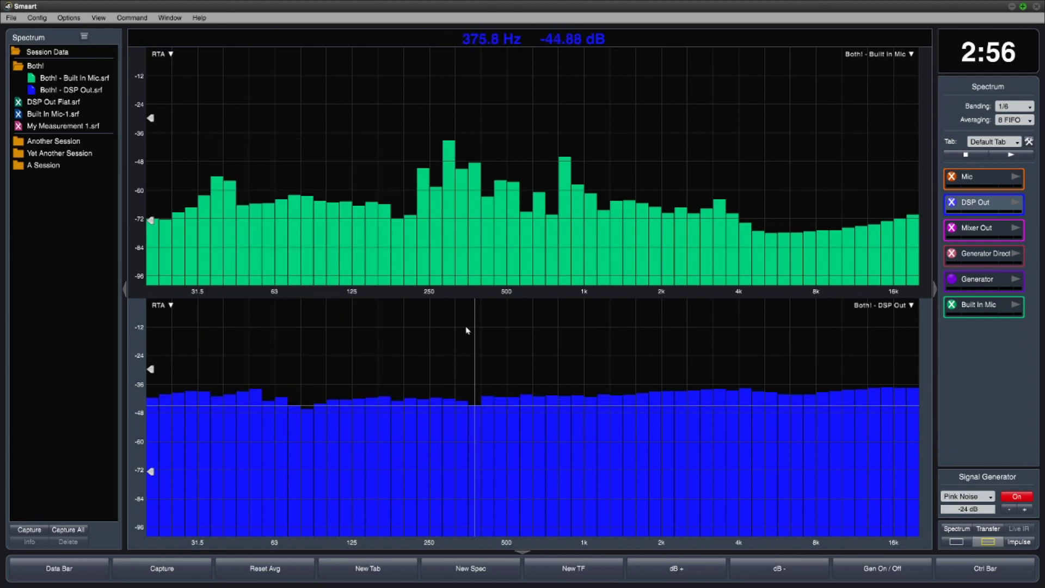
{"action": "left_click", "coordinate": [959, 544]}
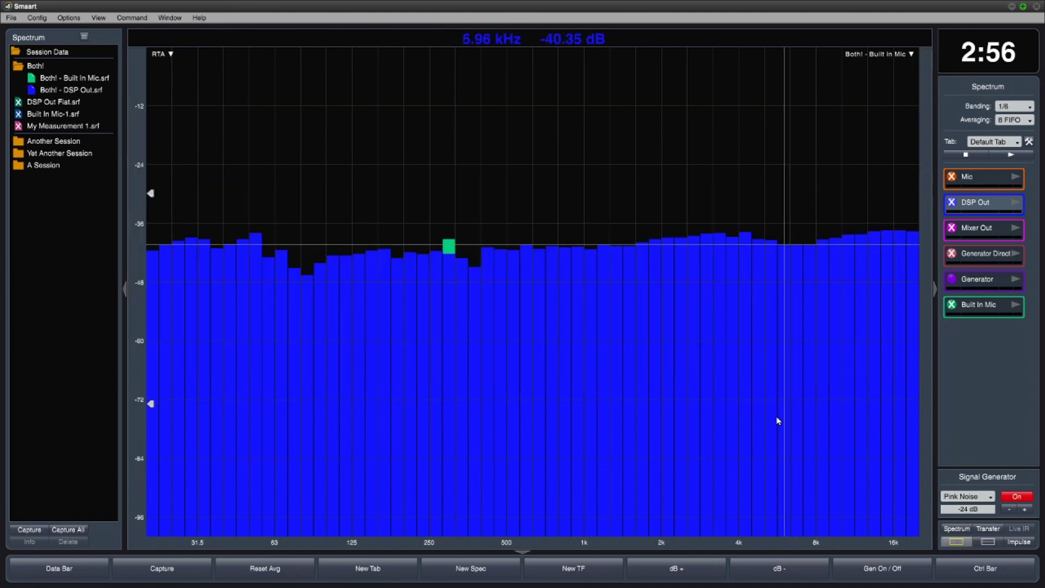
{"action": "left_click", "coordinate": [1028, 107]}
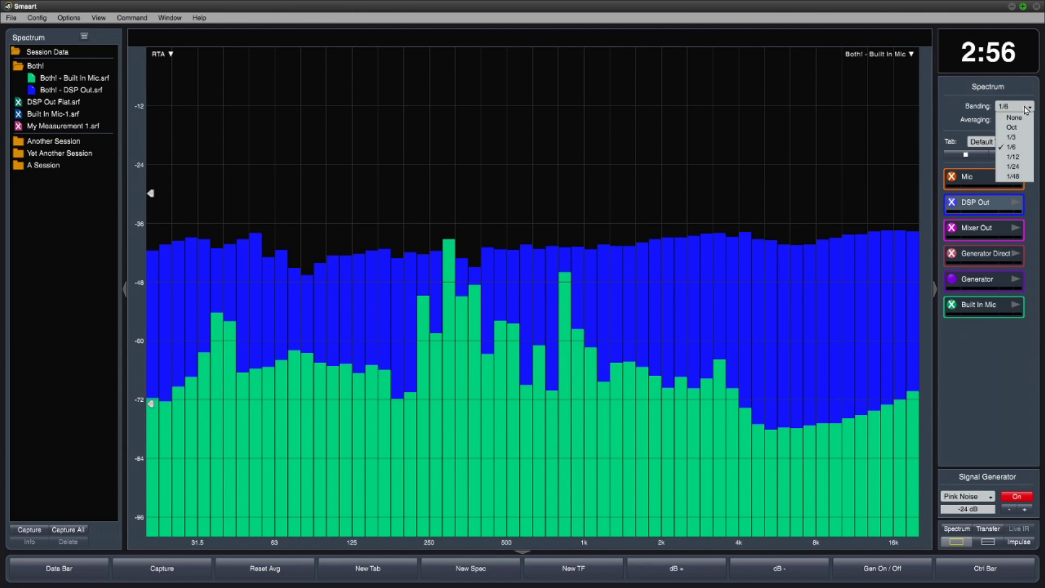
{"action": "left_click", "coordinate": [1022, 136]}
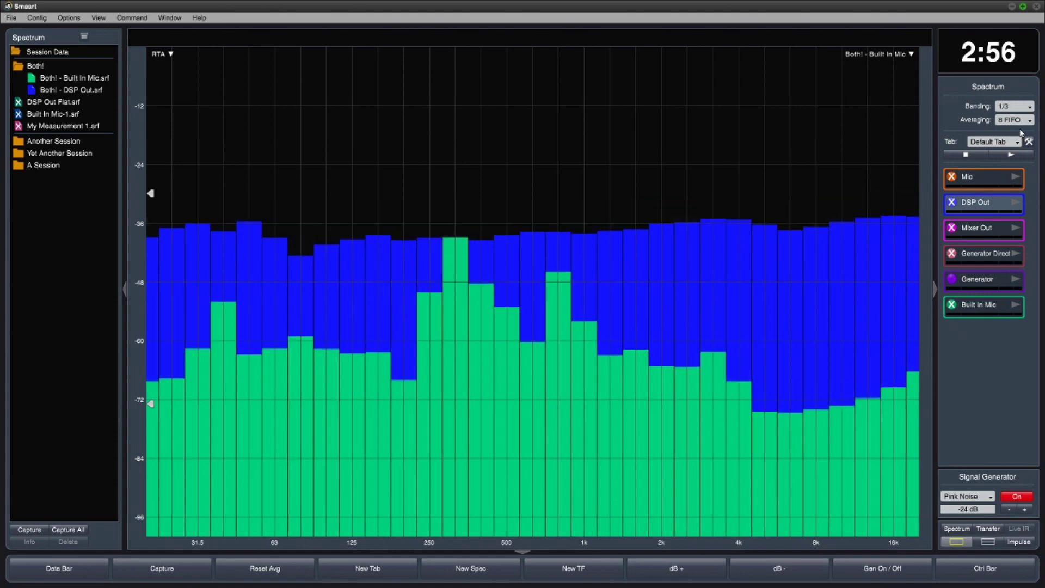
{"action": "key", "text": "Down"}
{"action": "key", "text": "Down"}
{"action": "key", "text": "Down"}
{"action": "key", "text": "Down"}
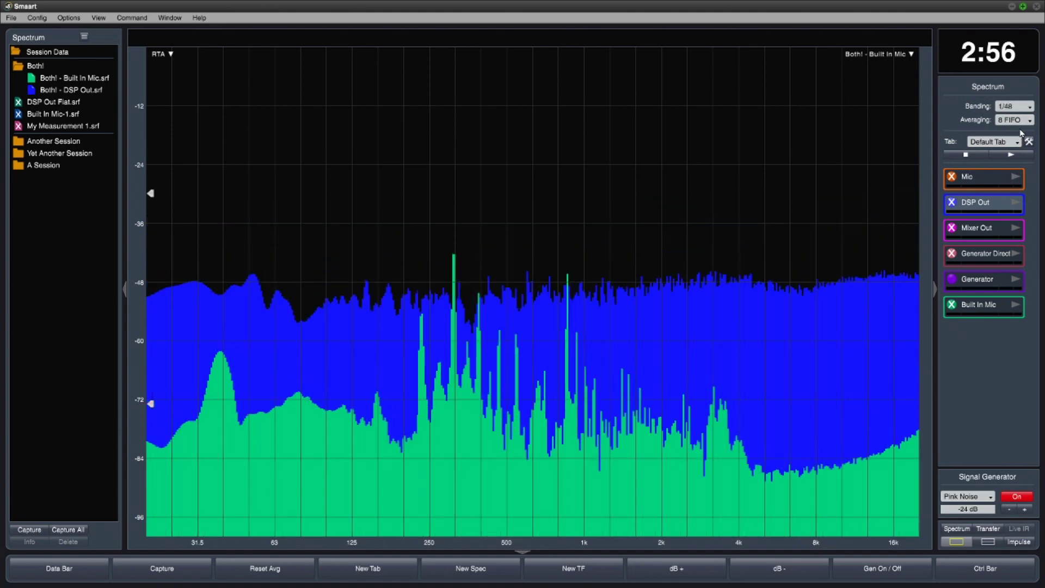
{"action": "key", "text": "Up"}
{"action": "key", "text": "Up"}
{"action": "key", "text": "Up"}
{"action": "key", "text": "Up"}
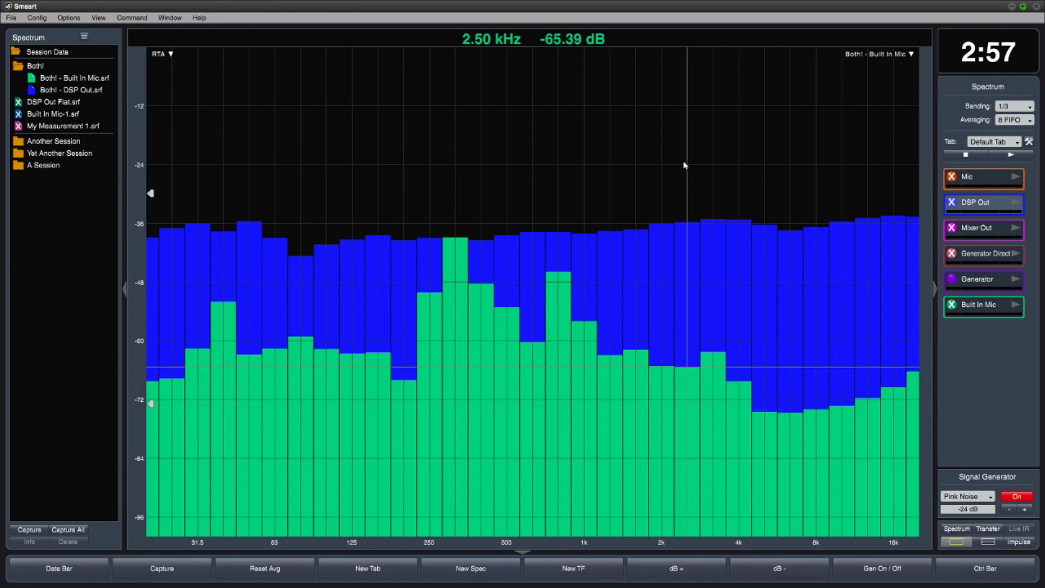
Switch to Transfer Function mode with the Phase plot changed to RTA, toggling views with T
{"action": "left_click", "coordinate": [988, 529]}
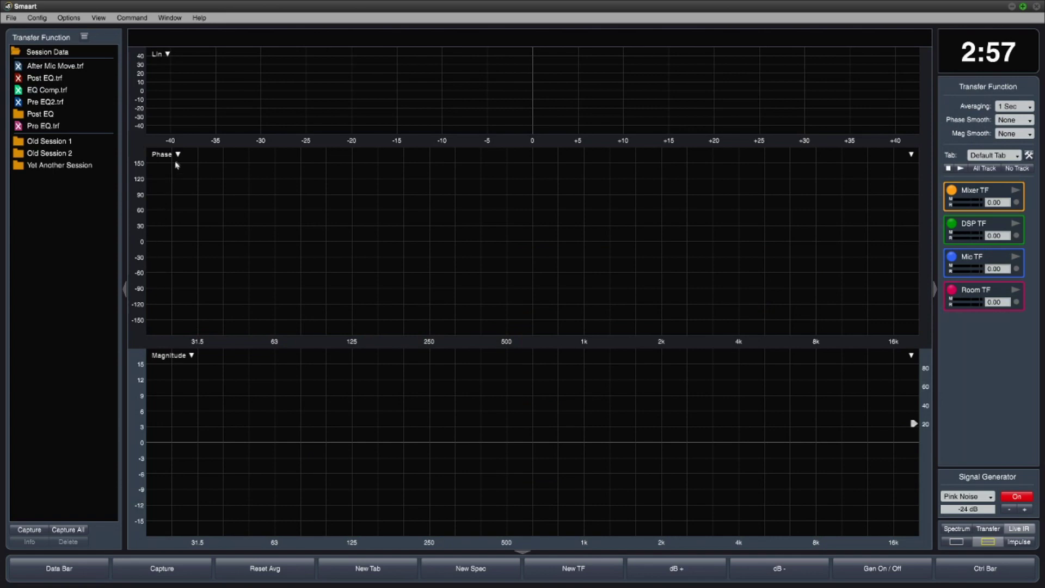
{"action": "left_click", "coordinate": [178, 155]}
{"action": "left_click", "coordinate": [207, 162]}
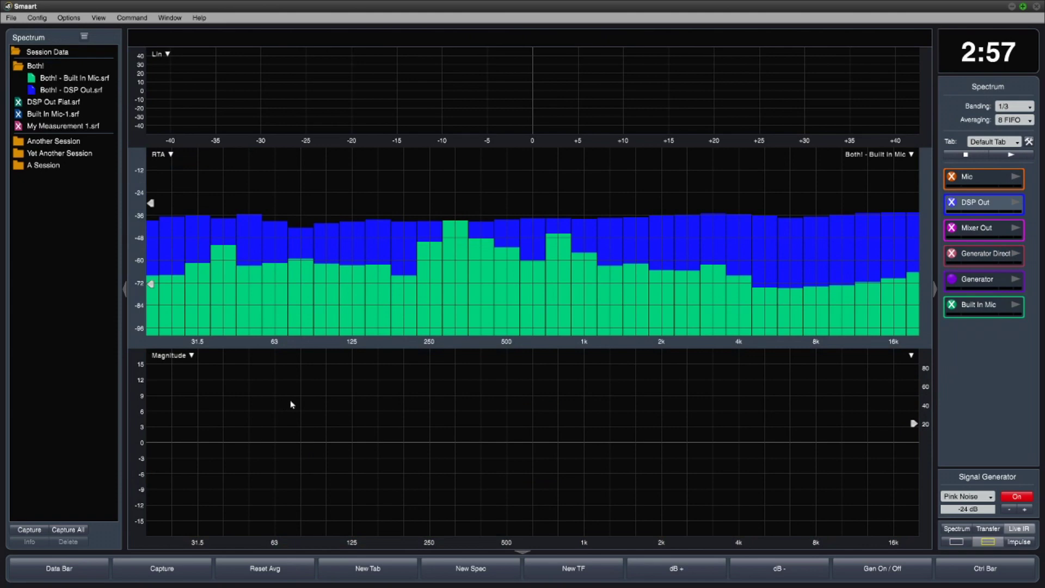
{"action": "key", "text": "t"}
{"action": "key", "text": "t"}
{"action": "key", "text": "t"}
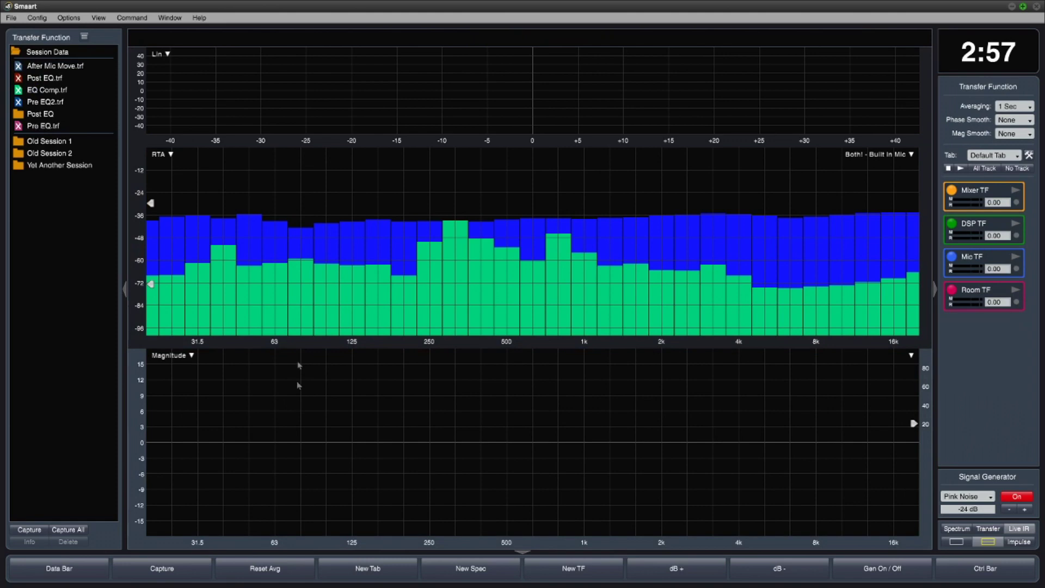
{"action": "key", "text": "t"}
{"action": "key", "text": "t"}
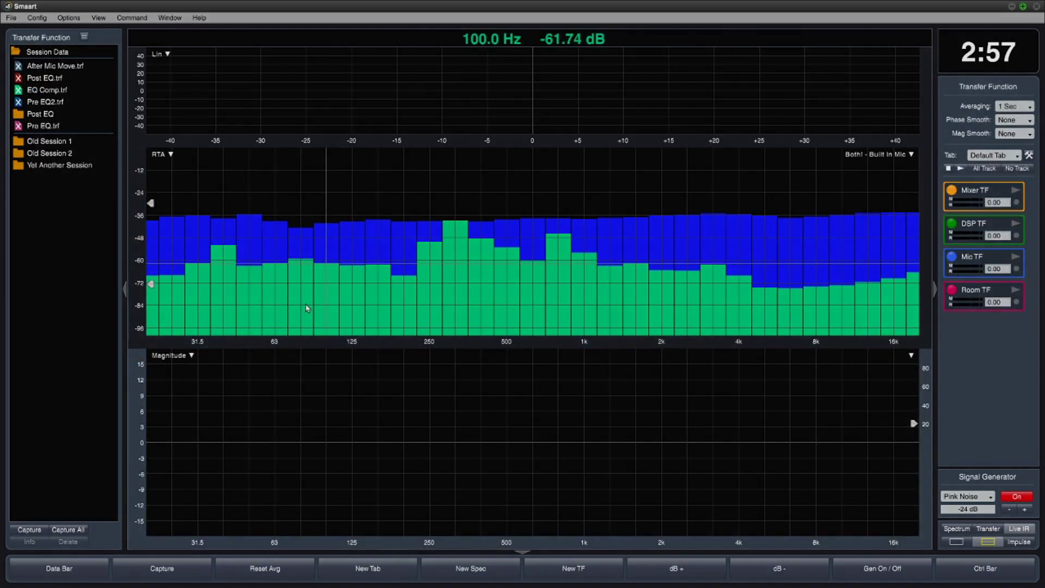